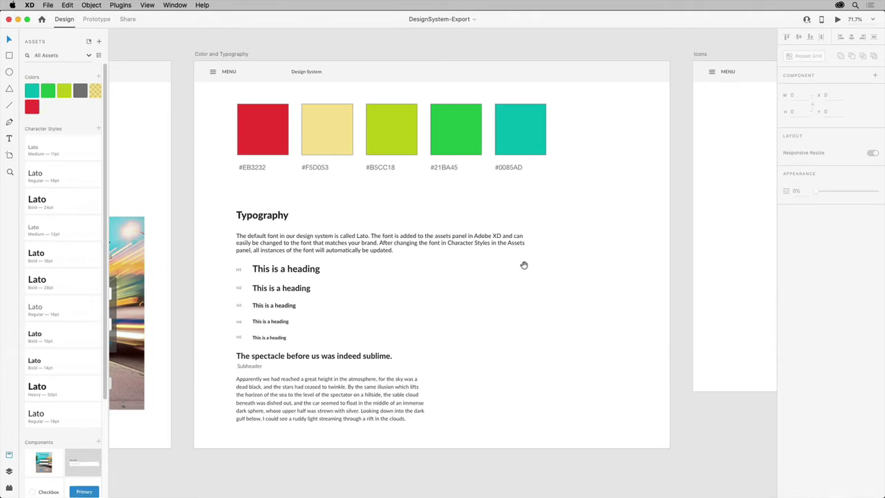
- Pan the canvas to centre the Icons artboard with its accessibility icon grid
left_click_drag(638, 184, 176, 205)
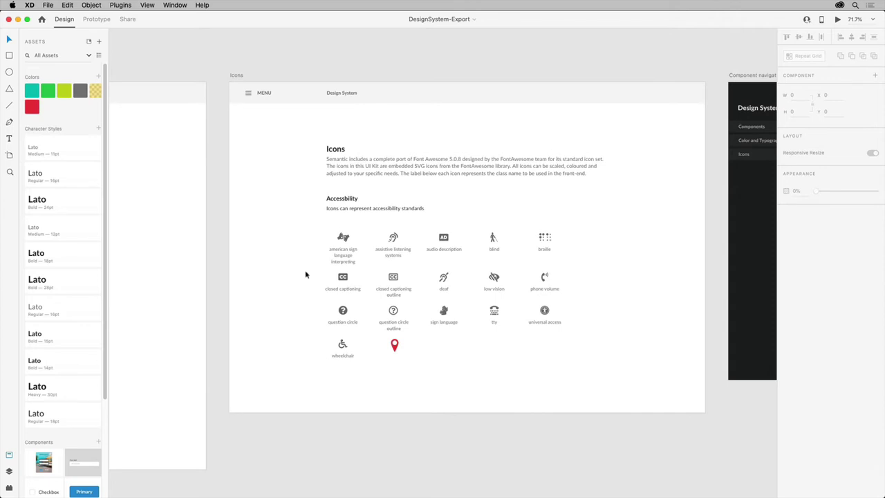
- Select both closed-captioning icons, keep the closed-captioning-outline layer name, and open Export Selected
left_click_drag(306, 271, 417, 281)
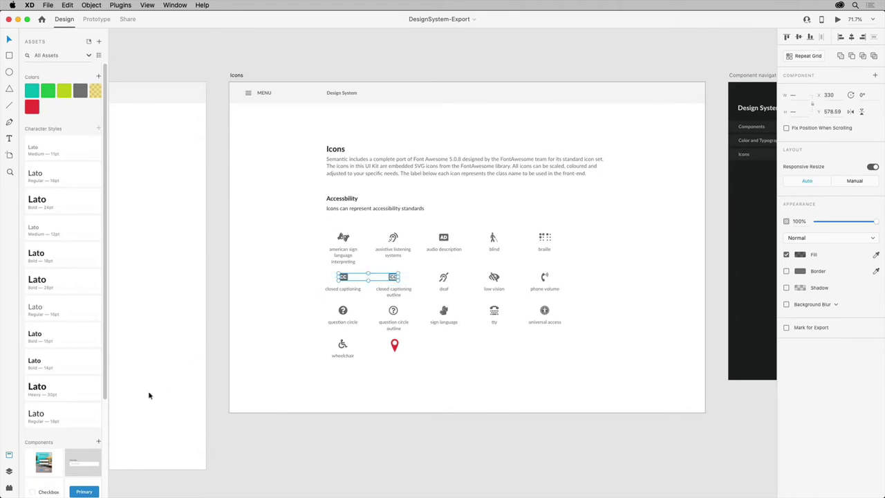
left_click(9, 471)
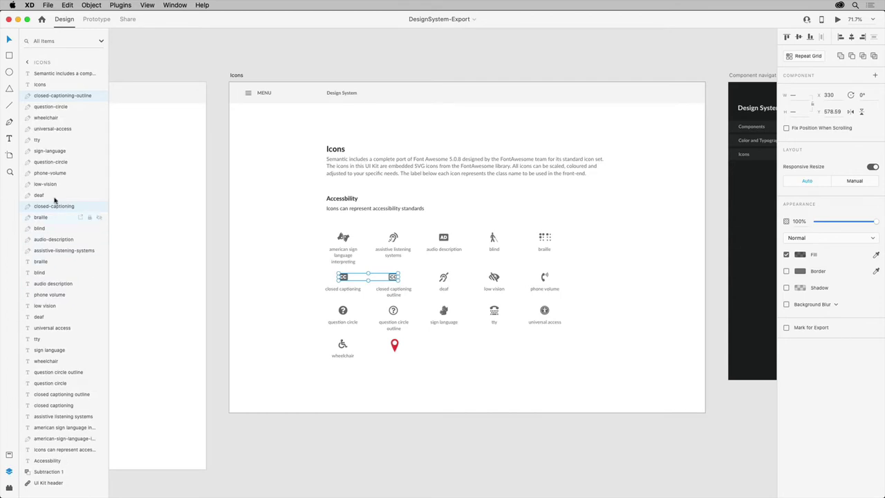
double_click(65, 97)
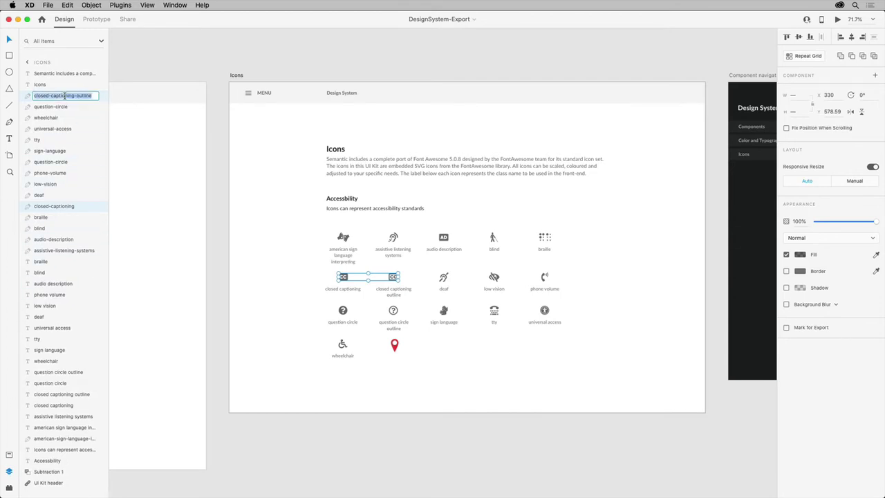
left_click(95, 95)
key("Return")
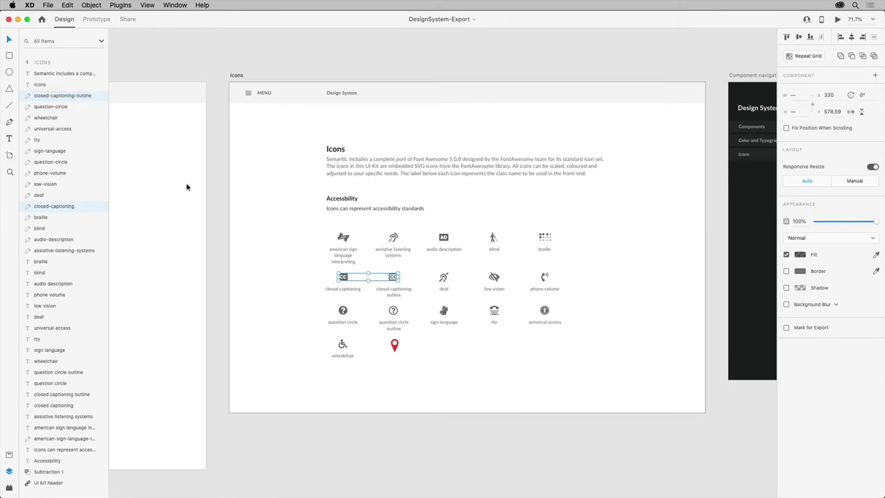
key("super+e")
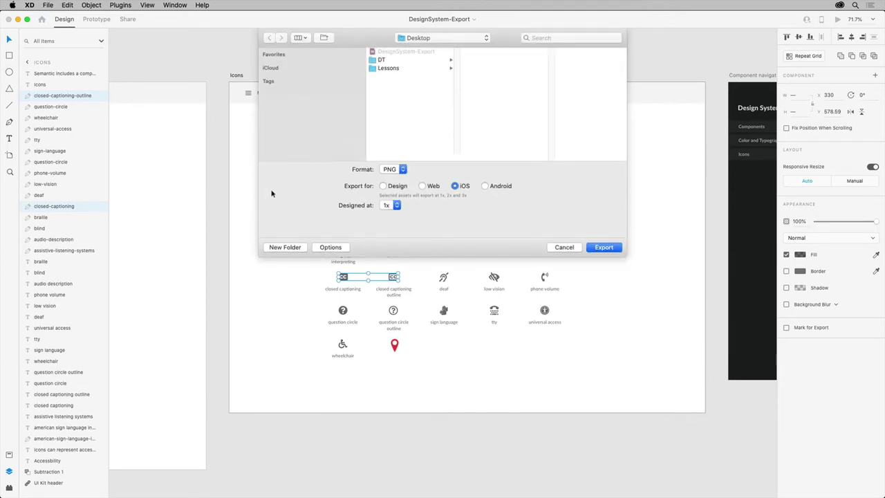
left_click(394, 169)
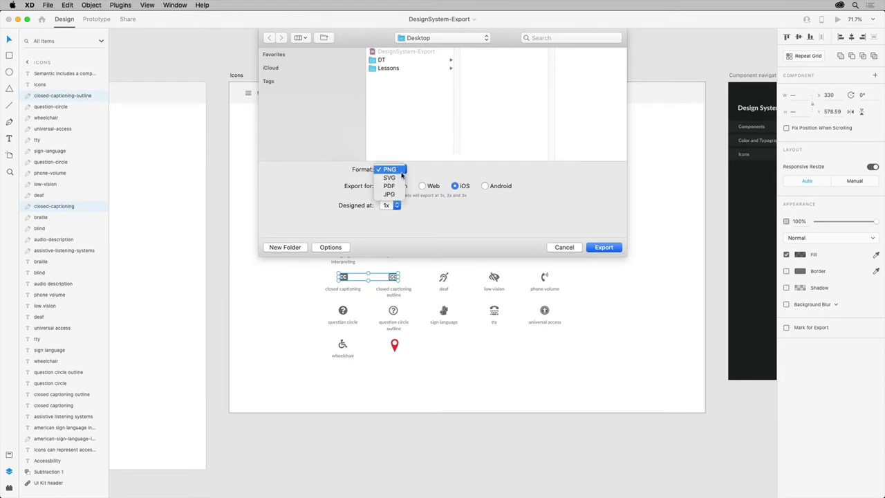
left_click(413, 212)
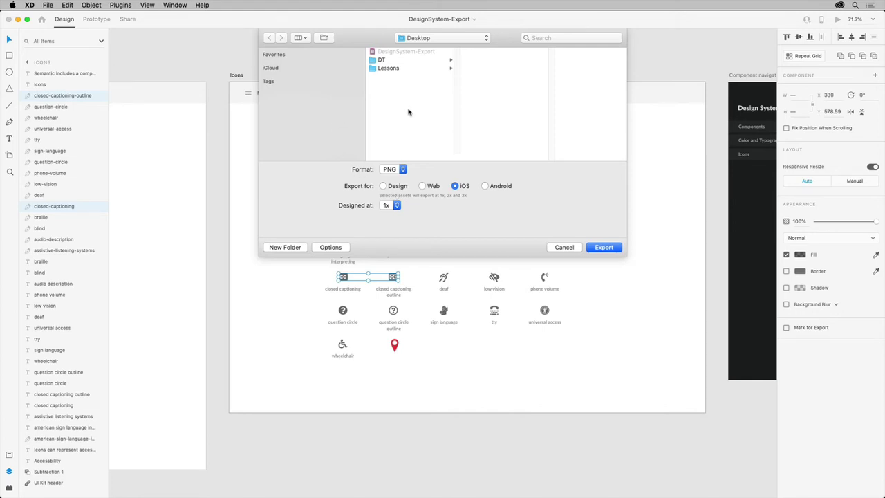
left_click(384, 186)
left_click(423, 187)
left_click(455, 186)
left_click(488, 187)
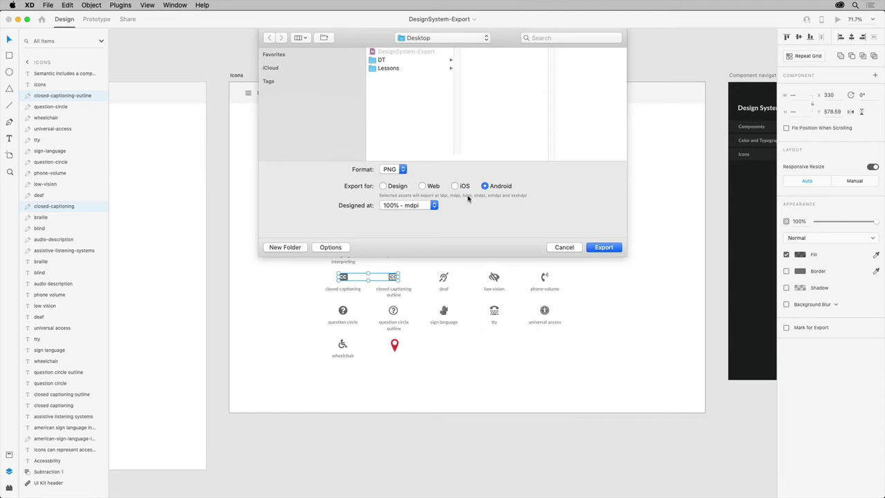
left_click(434, 205)
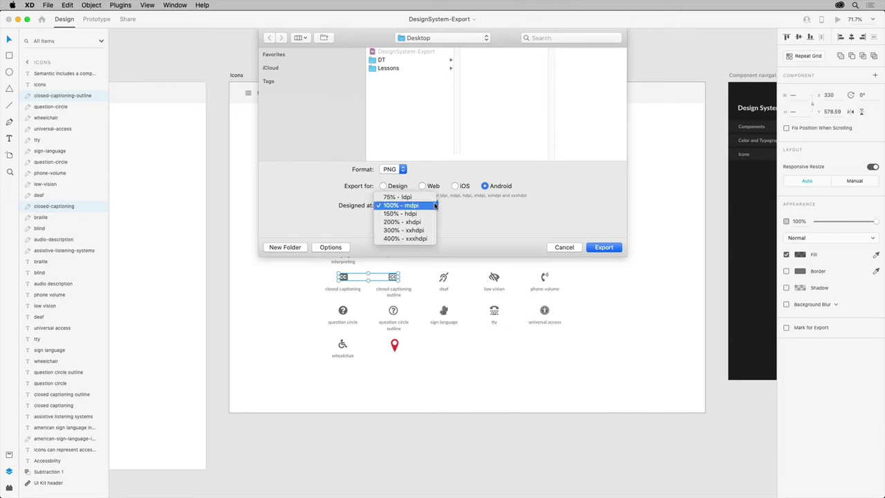
left_click(464, 215)
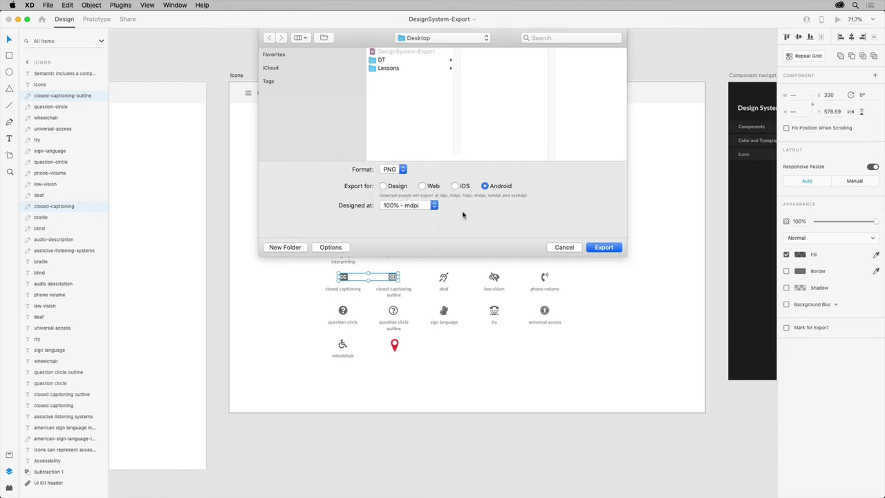
left_click(455, 186)
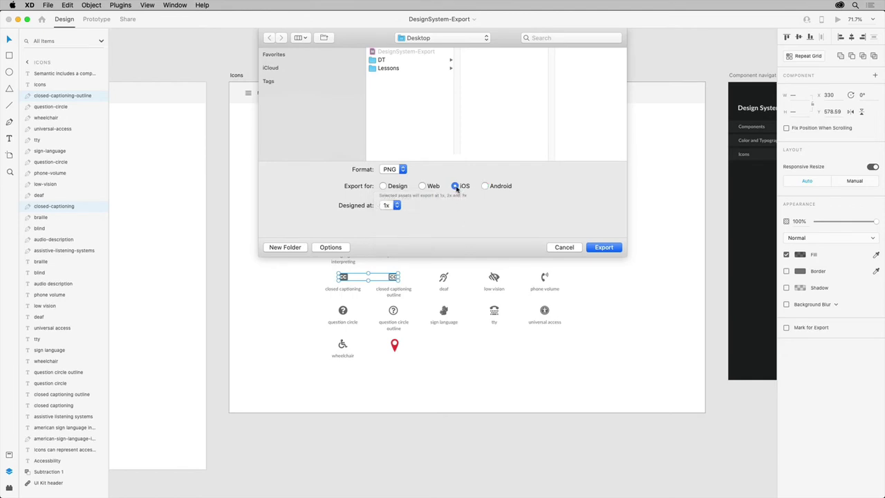
left_click(397, 206)
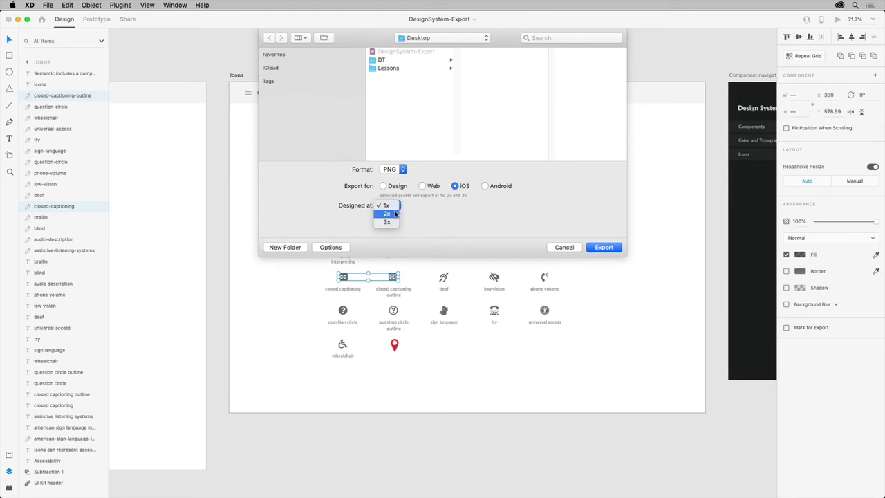
left_click(415, 214)
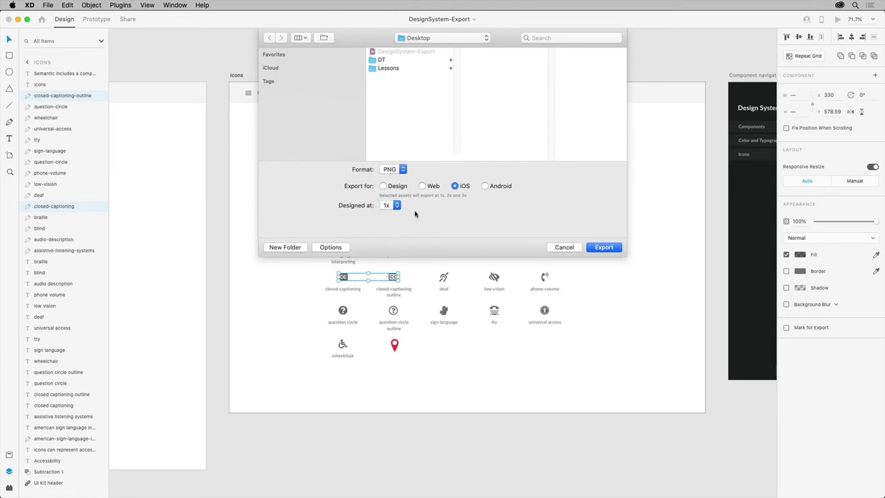
- Try JPG for Web as the export format, then switch the format to SVG
left_click(399, 172)
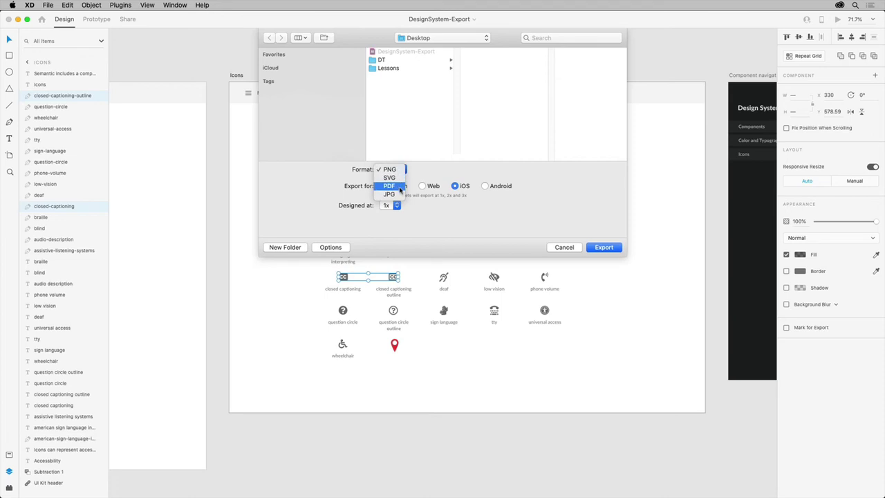
left_click(401, 195)
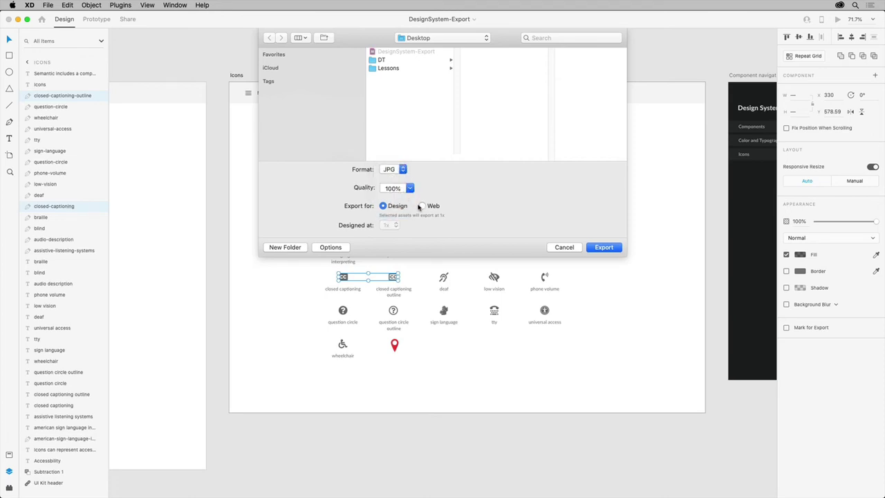
left_click(422, 206)
left_click(403, 169)
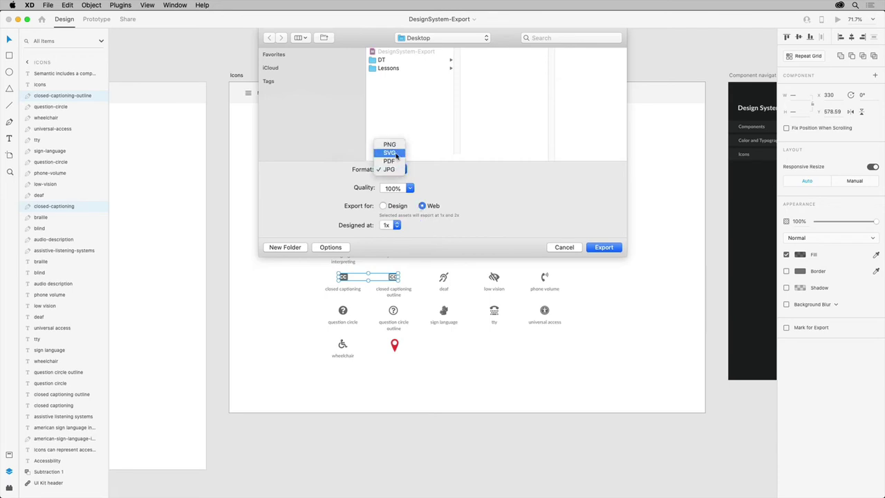
left_click(396, 154)
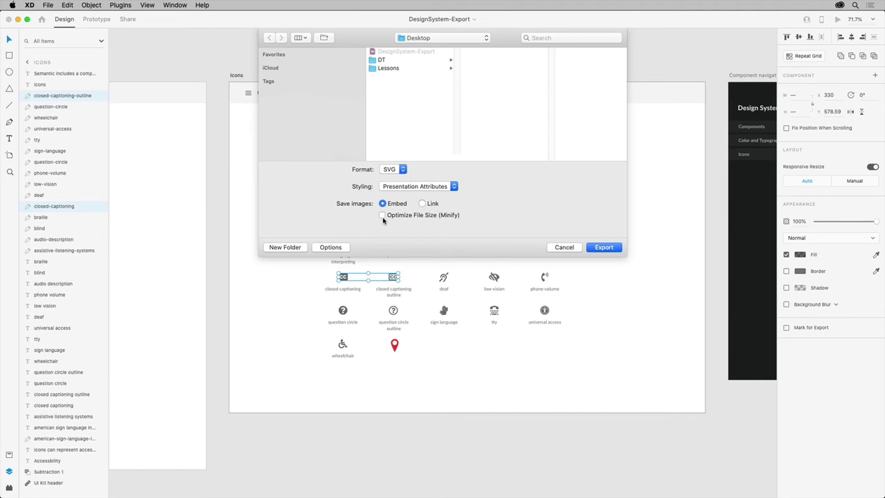
left_click(396, 170)
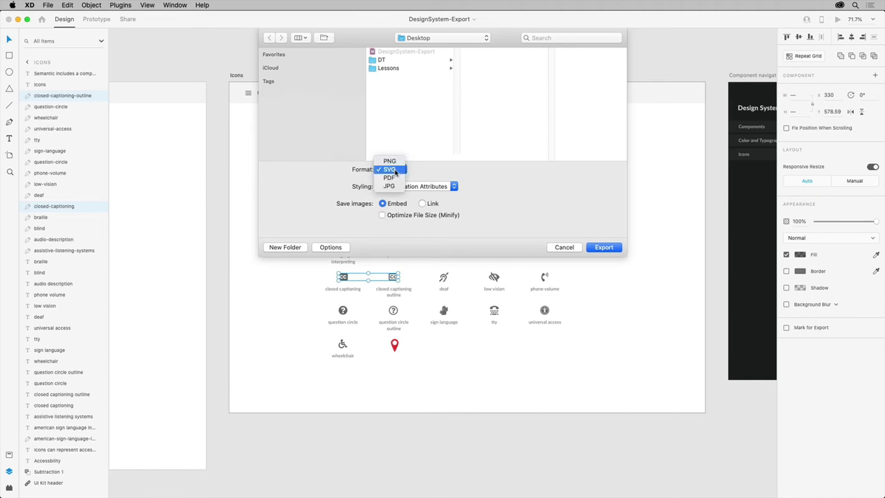
- Export the closed-captioning icons as PNG for iOS (1x, 2x, 3x) to the Desktop
left_click(395, 163)
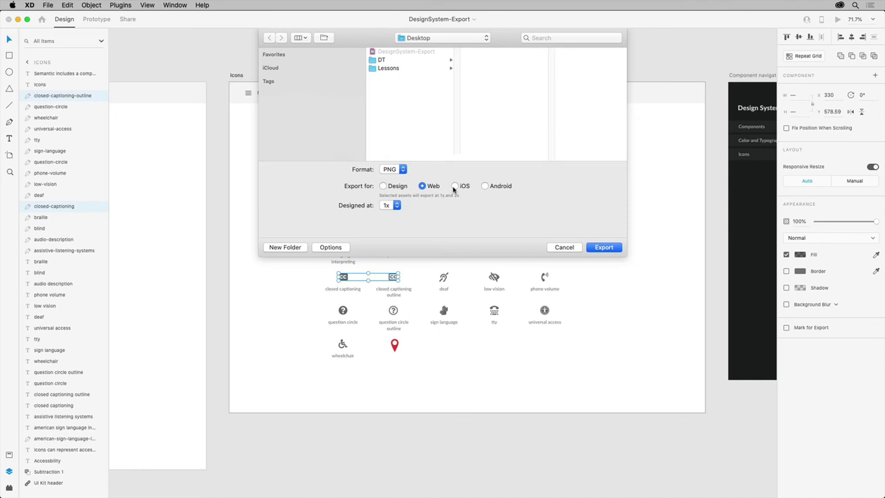
left_click(455, 186)
left_click(601, 248)
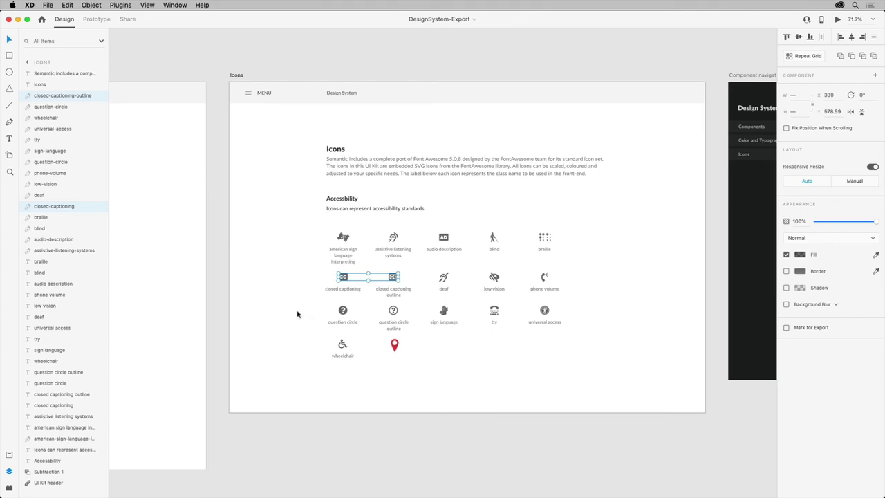
- Select both question-circle icons and tick Mark for Export
left_click_drag(298, 313, 404, 318)
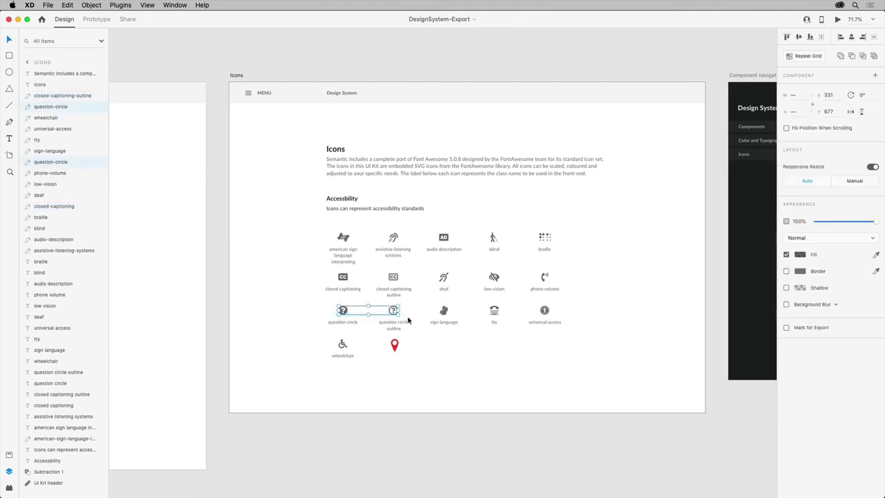
left_click(785, 328)
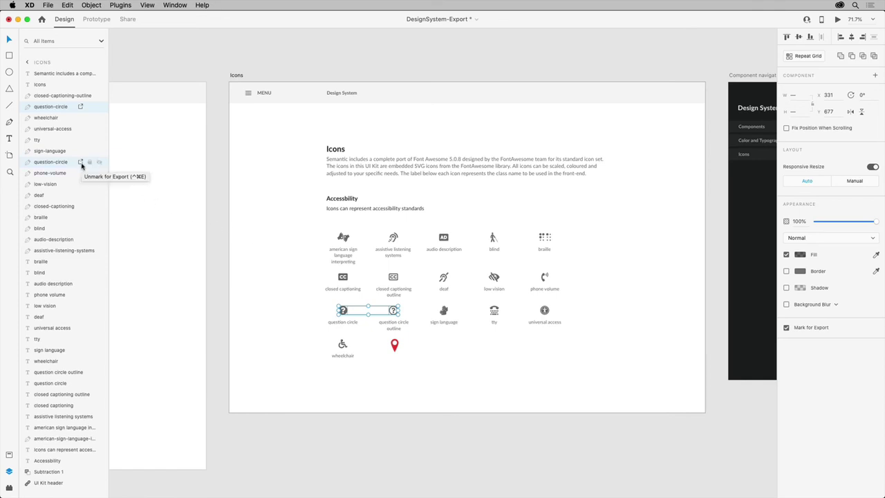
- Batch-export the marked question-circle icons as iOS PNGs to the Desktop via File > Export > Batch
left_click(190, 220)
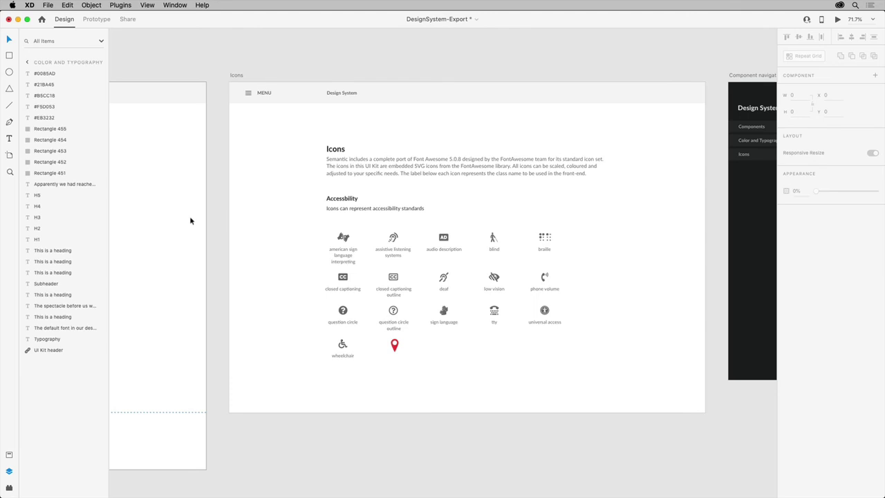
left_click(49, 5)
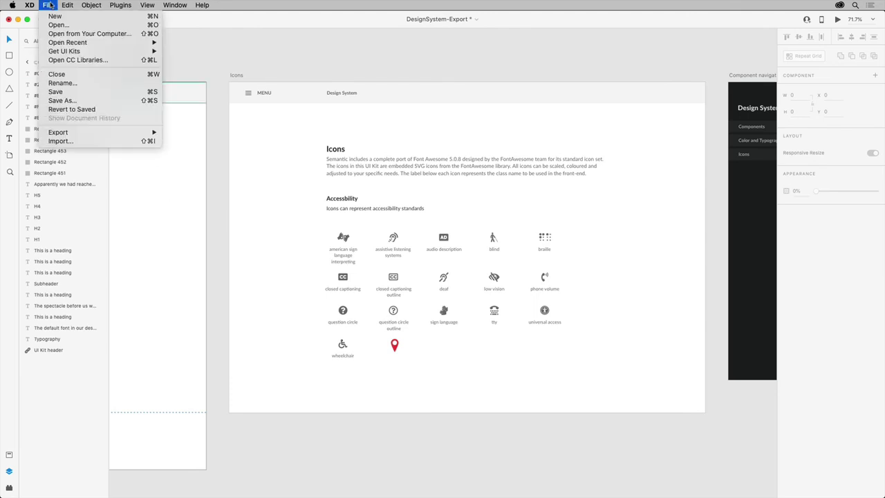
mouse_move(102, 137)
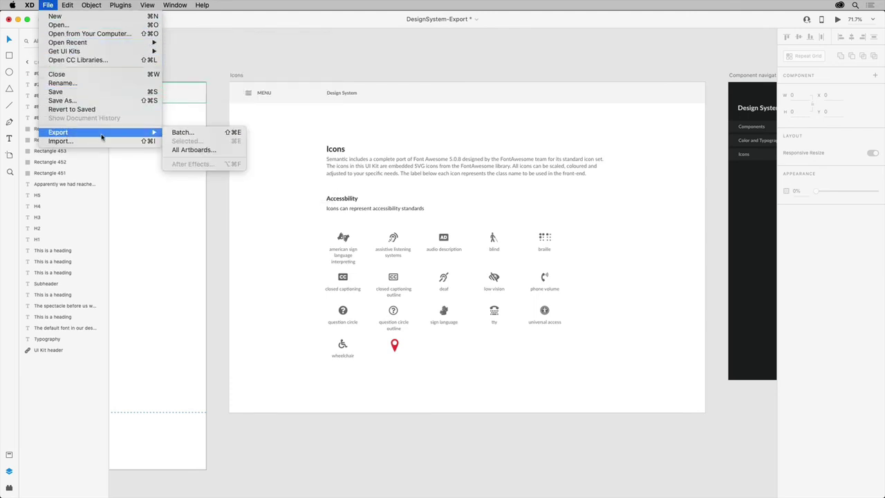
left_click(196, 138)
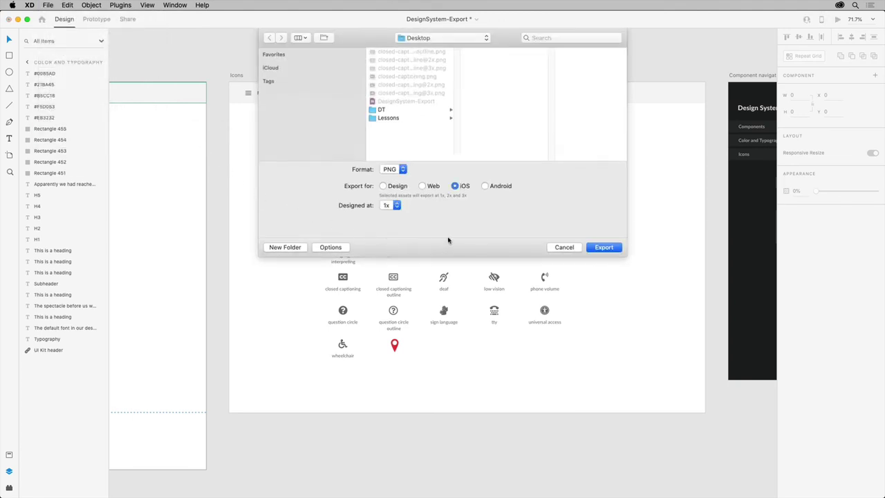
left_click(604, 250)
left_click(603, 247)
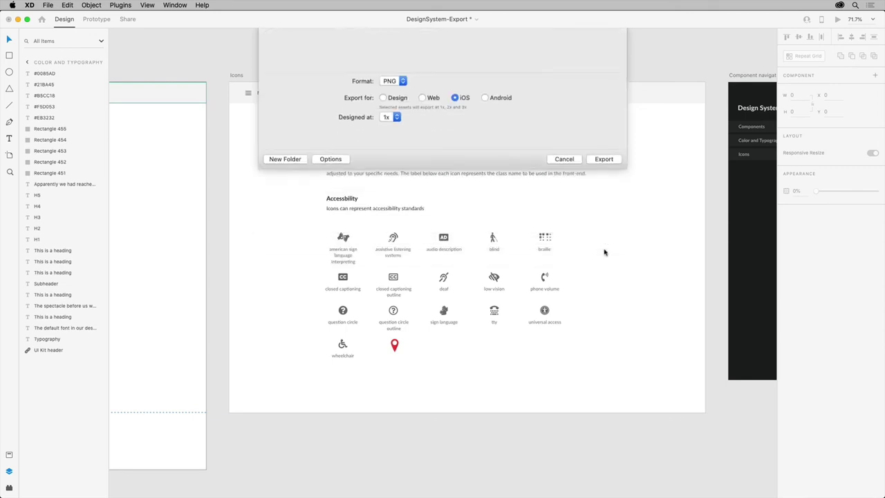